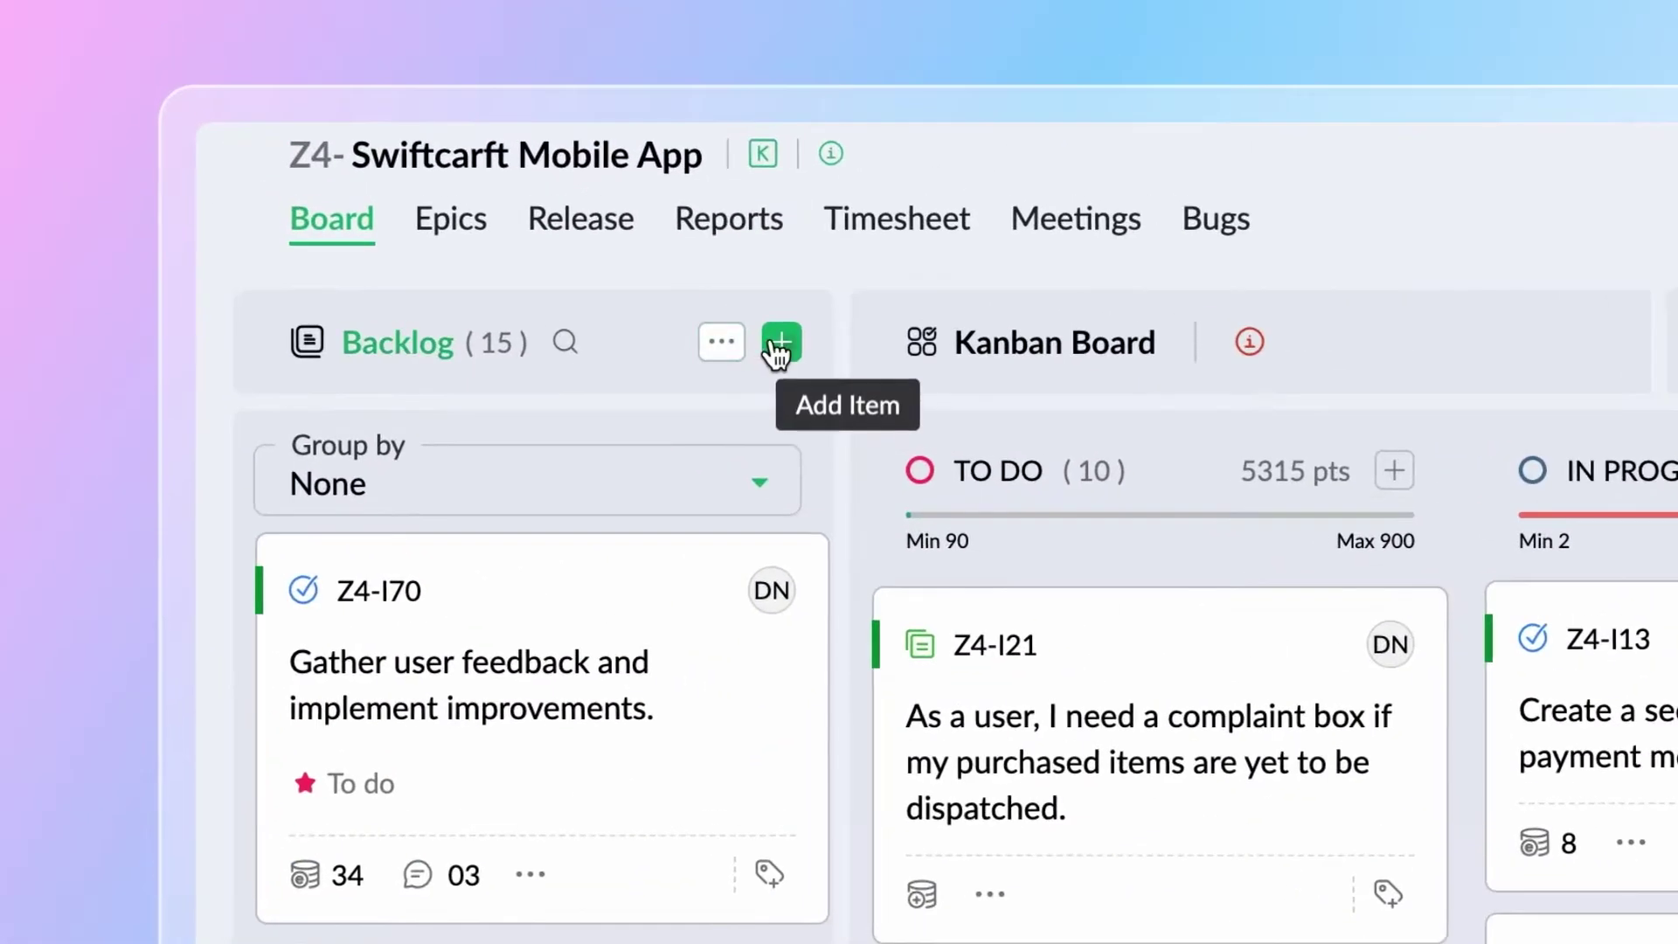
# Step: Add the 'API updates' story to the backlog and drag it into To Do
pyautogui.click(513, 165)
pyautogui.write('API updates or changes due to third-party deprecations.')
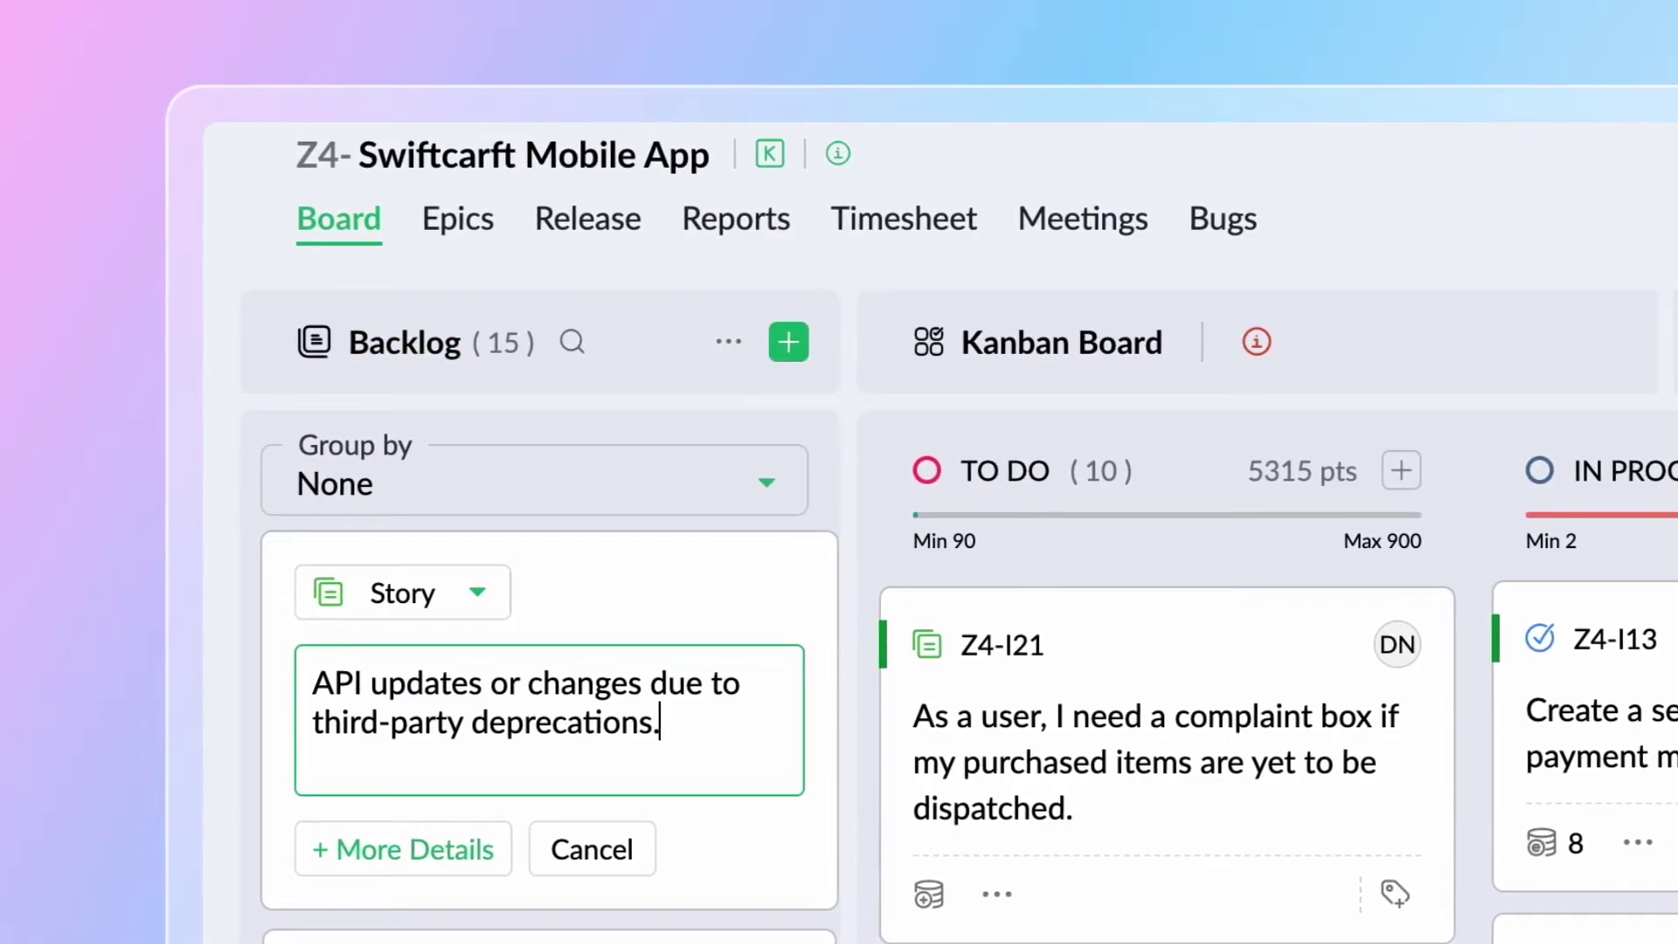
pyautogui.press('Return')
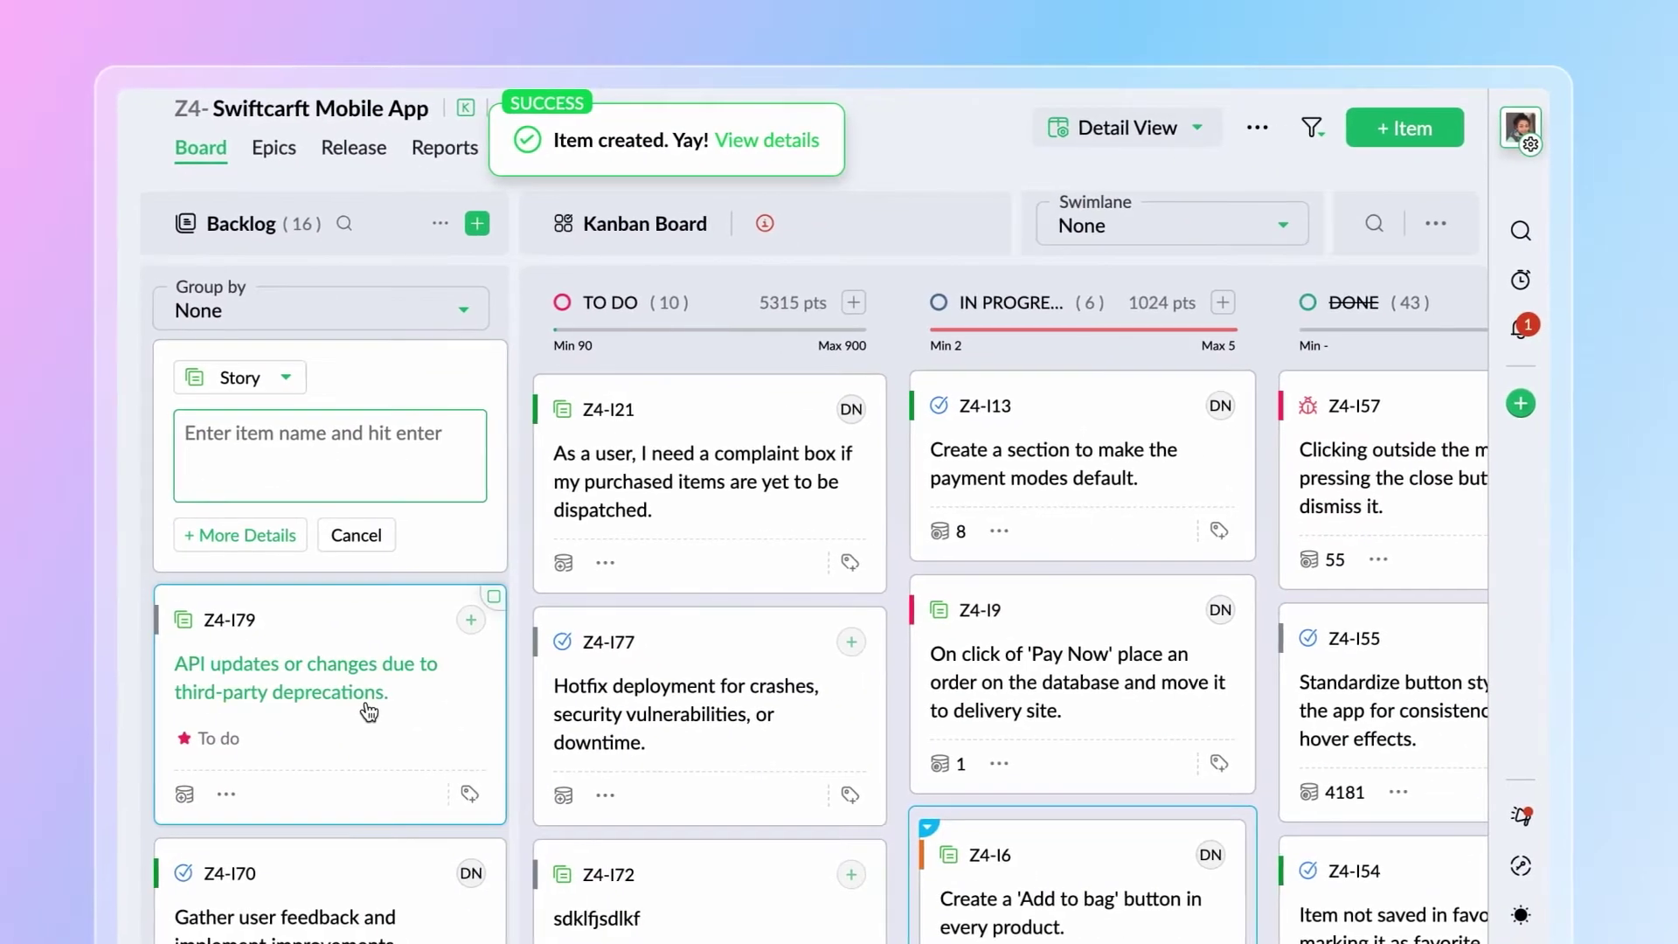
pyautogui.moveTo(367, 600); pyautogui.dragTo(616, 600)
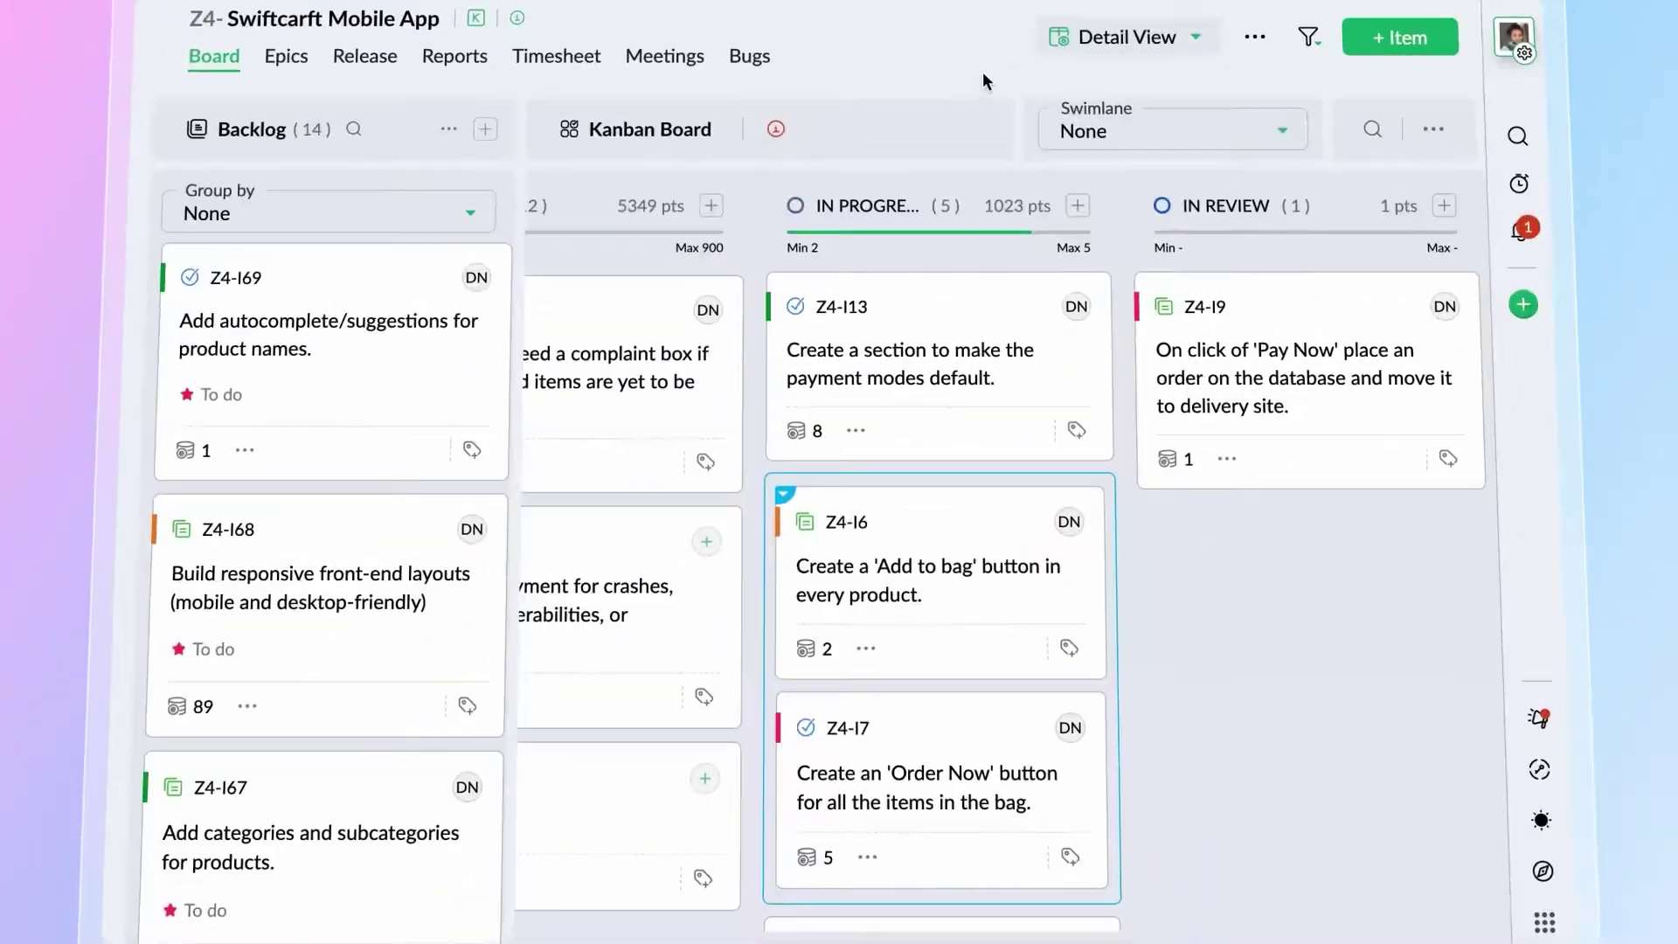
pyautogui.click(1105, 77)
# Step: Give In Review WIP limits of min 2 and max 4, and move Z4-I77 into In Progress
pyautogui.click(1022, 596)
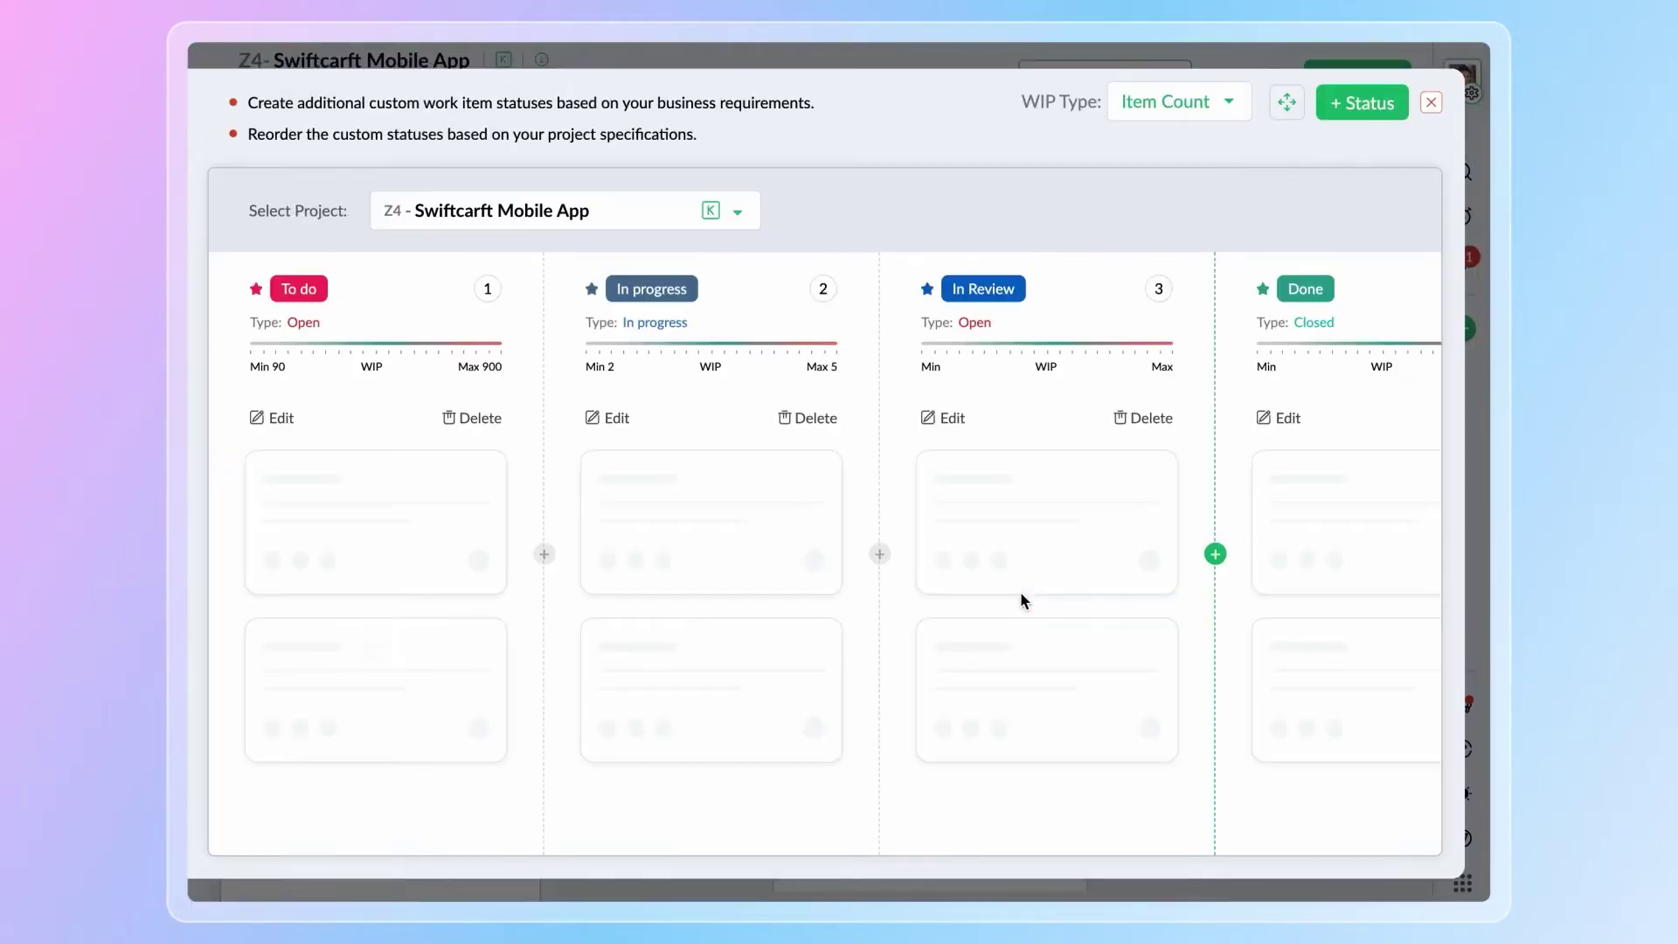
pyautogui.click(948, 421)
pyautogui.click(992, 362)
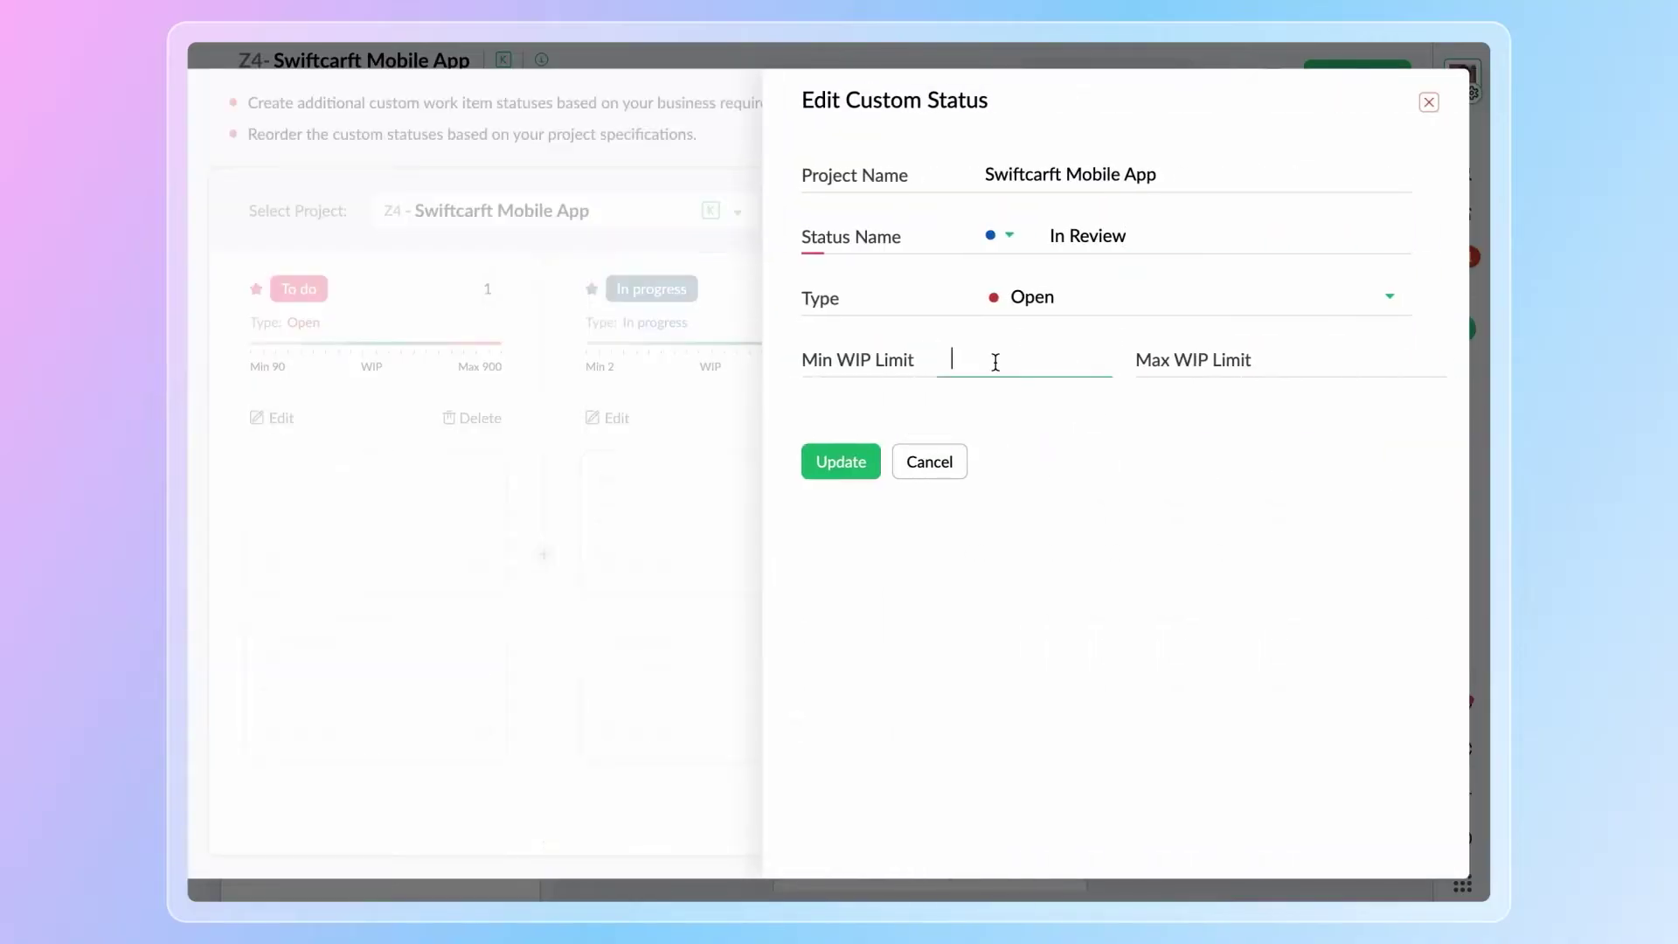
pyautogui.write('2')
pyautogui.click(836, 462)
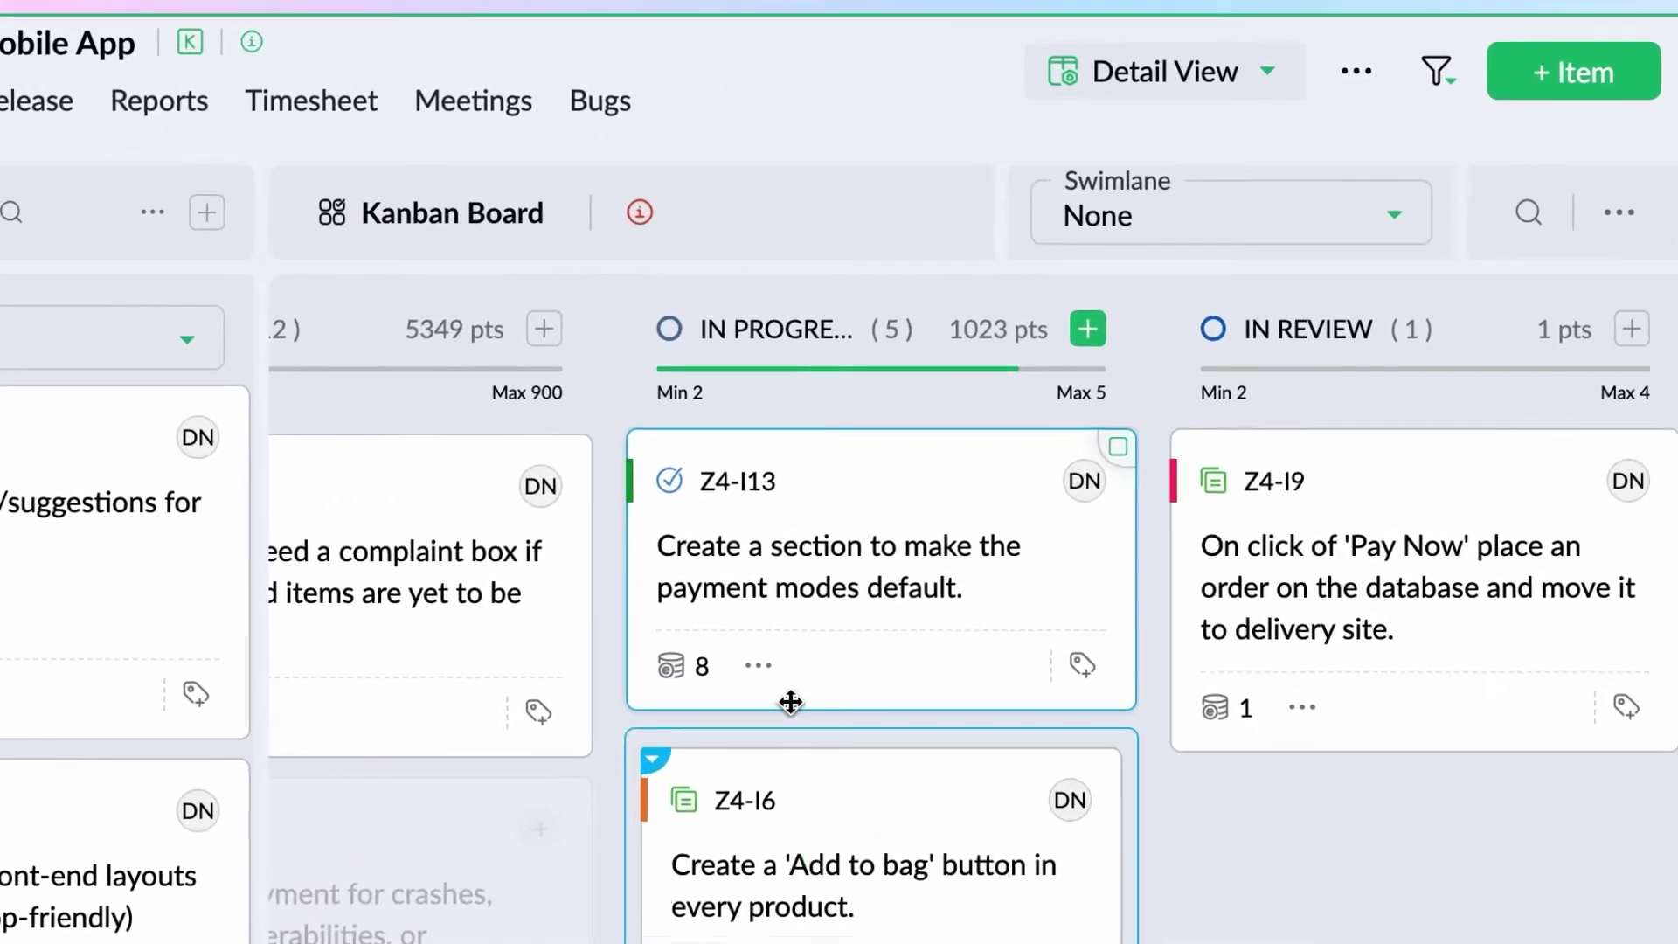
pyautogui.moveTo(792, 697); pyautogui.dragTo(787, 711)
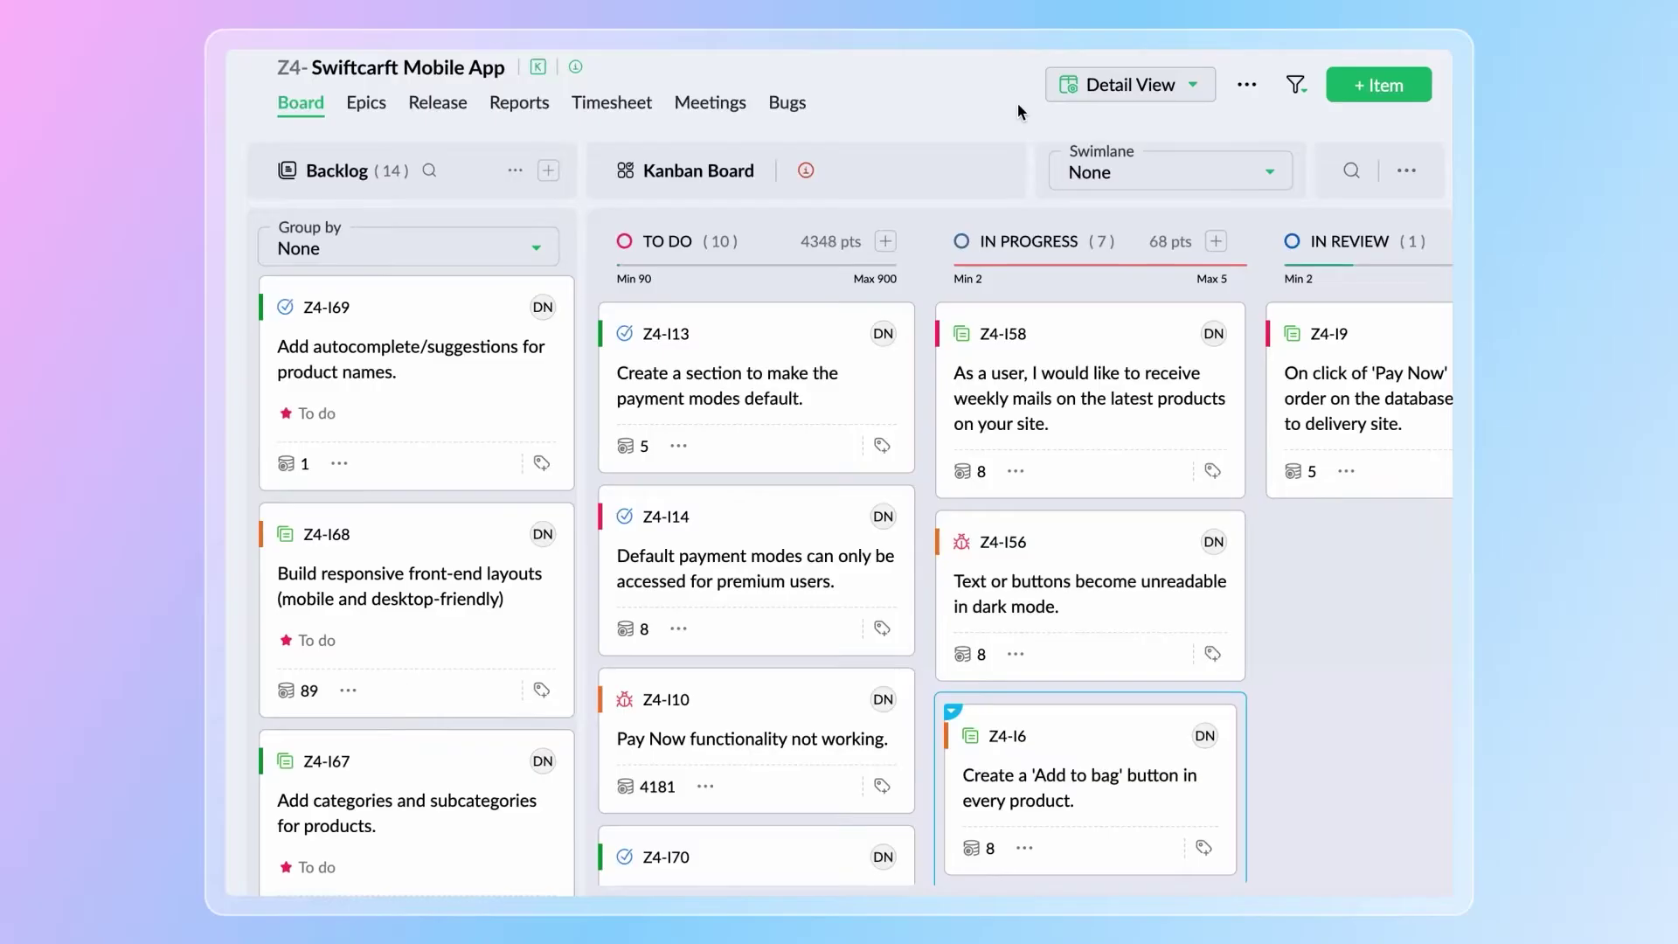
# Step: Group the board into Priority swimlanes and collapse the Low and Medium lanes
pyautogui.click(1140, 177)
pyautogui.click(1144, 317)
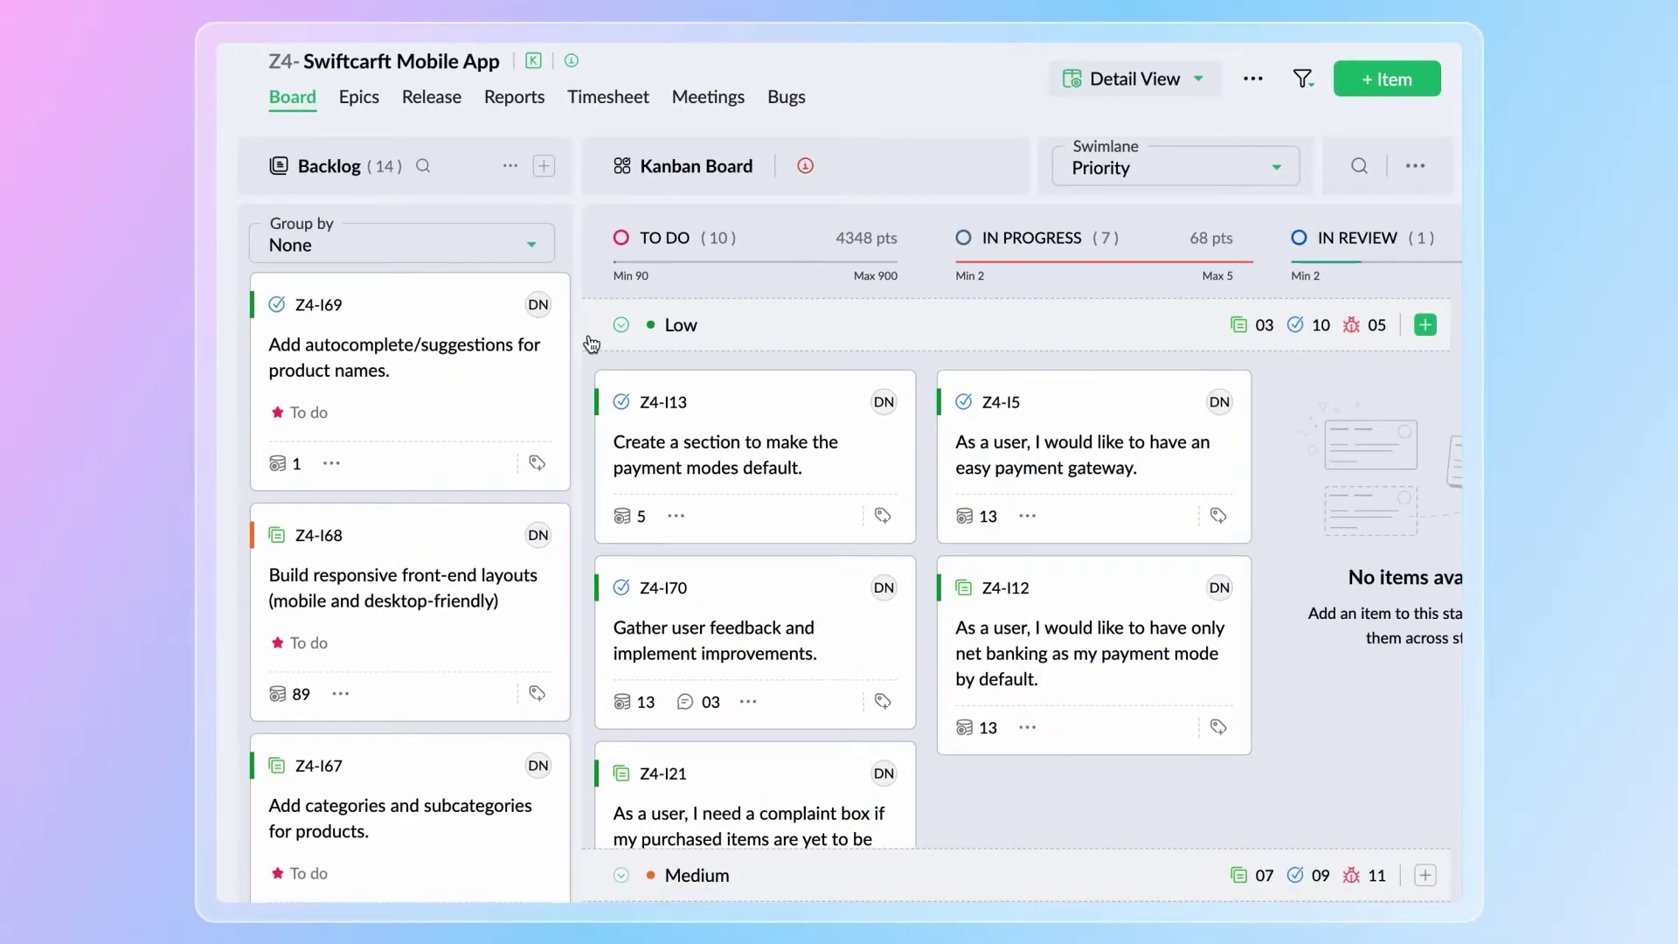
pyautogui.click(589, 344)
pyautogui.click(607, 377)
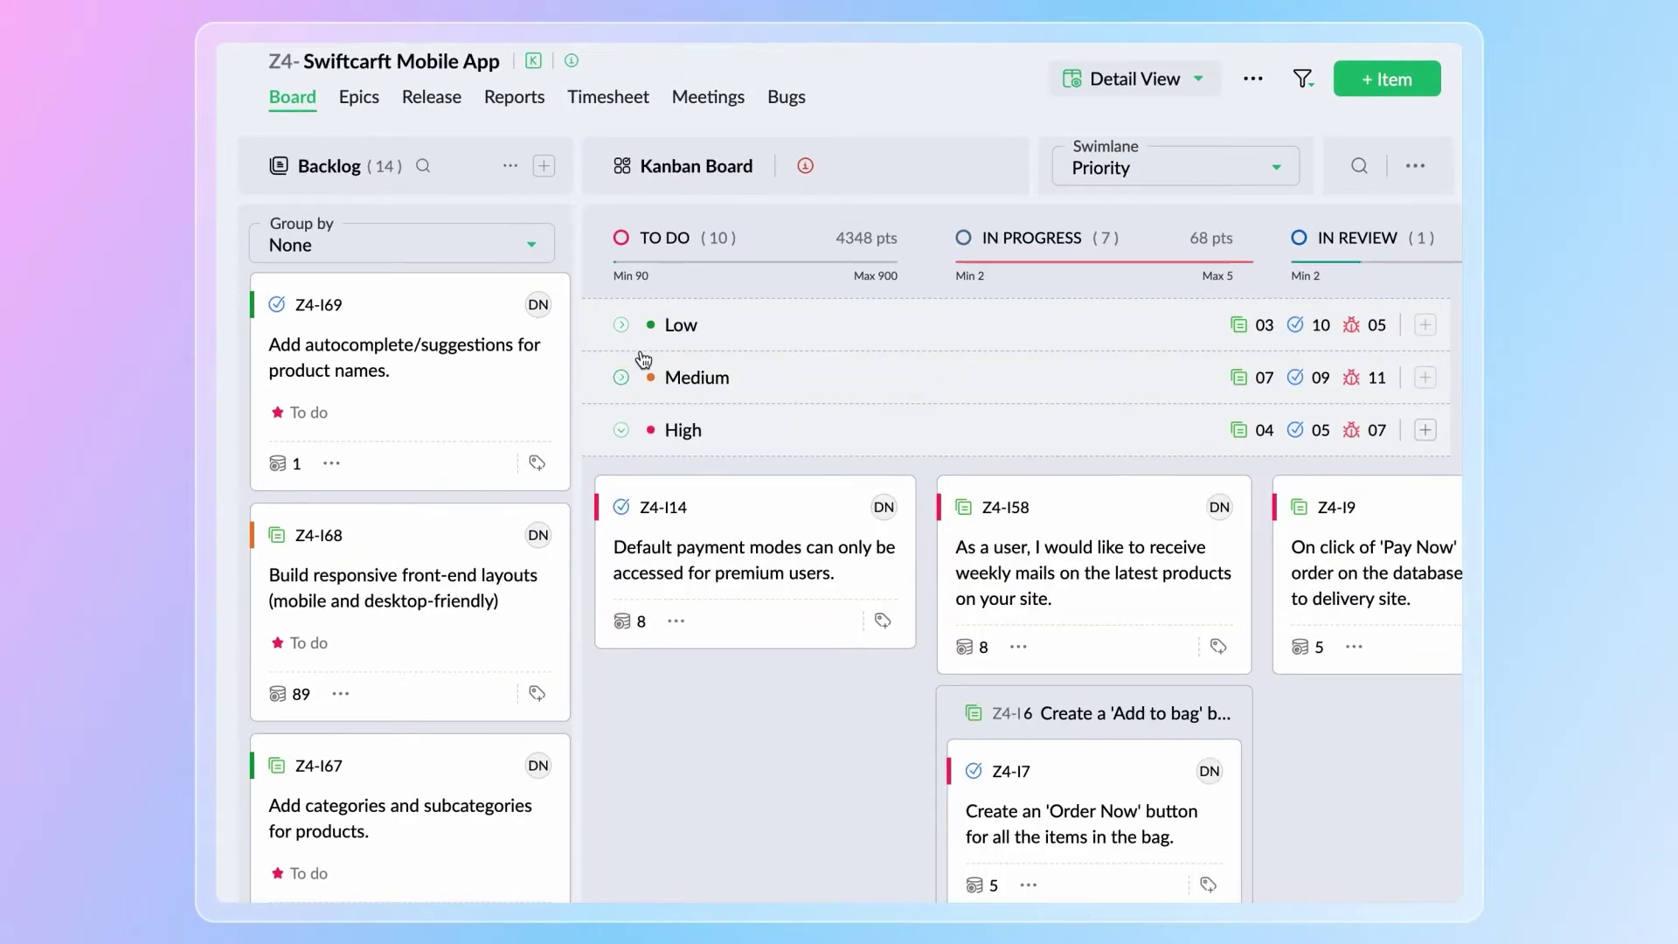
# Step: Regroup the board by Estimation Points and collapse the 5-point lane
pyautogui.click(1178, 162)
pyautogui.click(1188, 277)
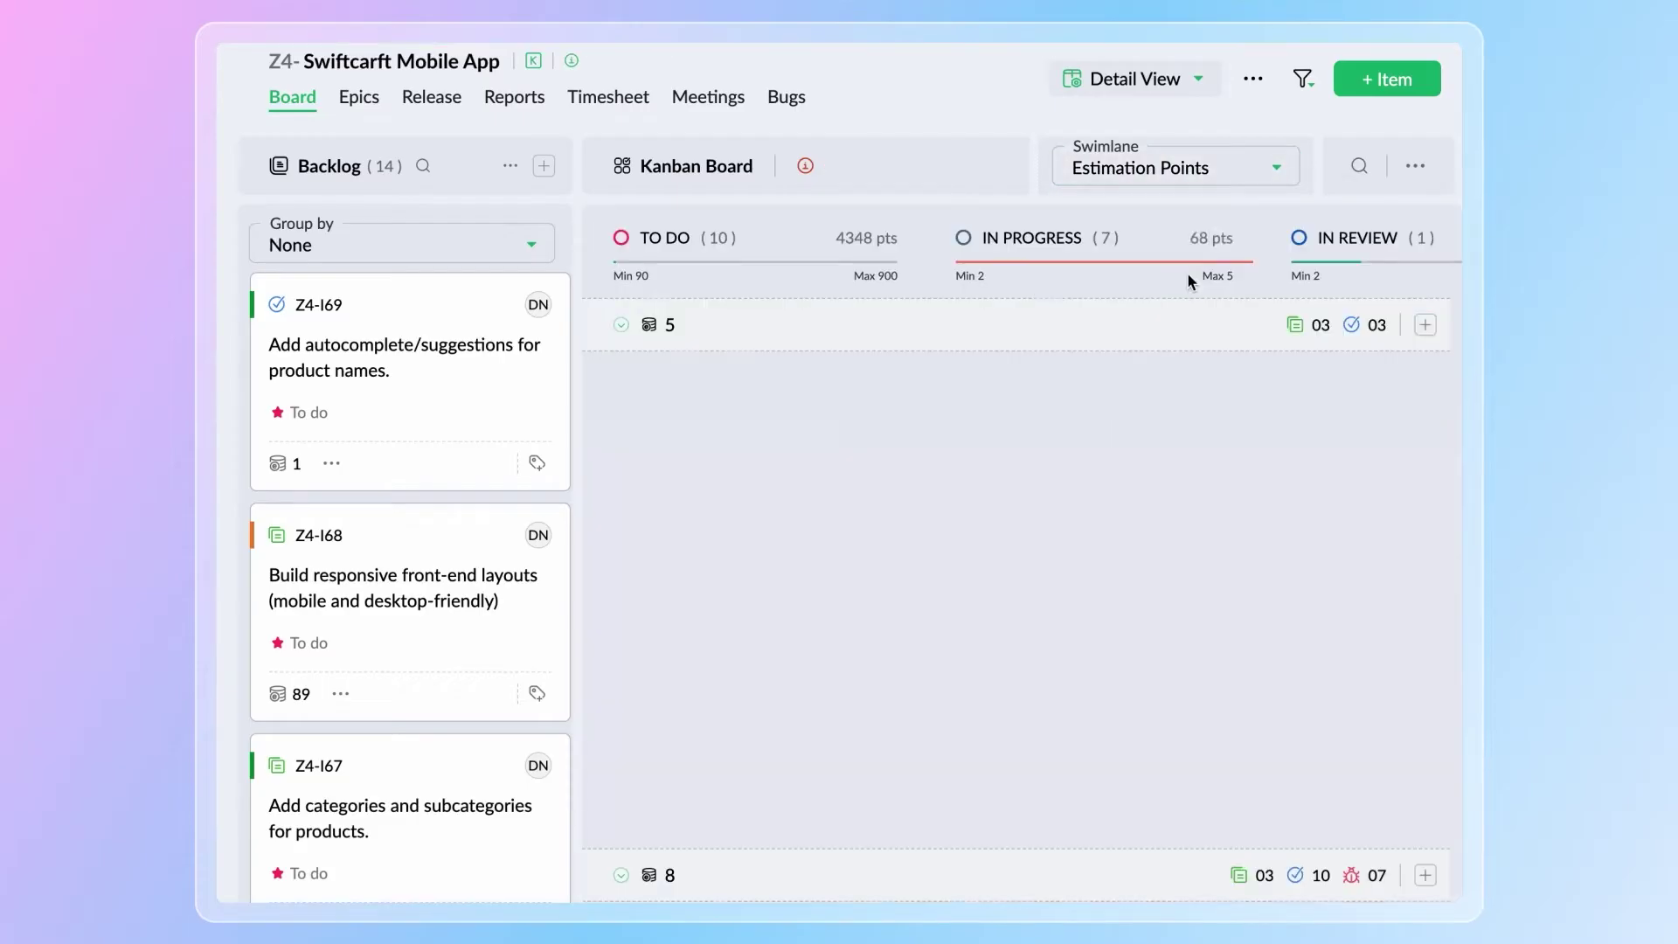
pyautogui.click(593, 341)
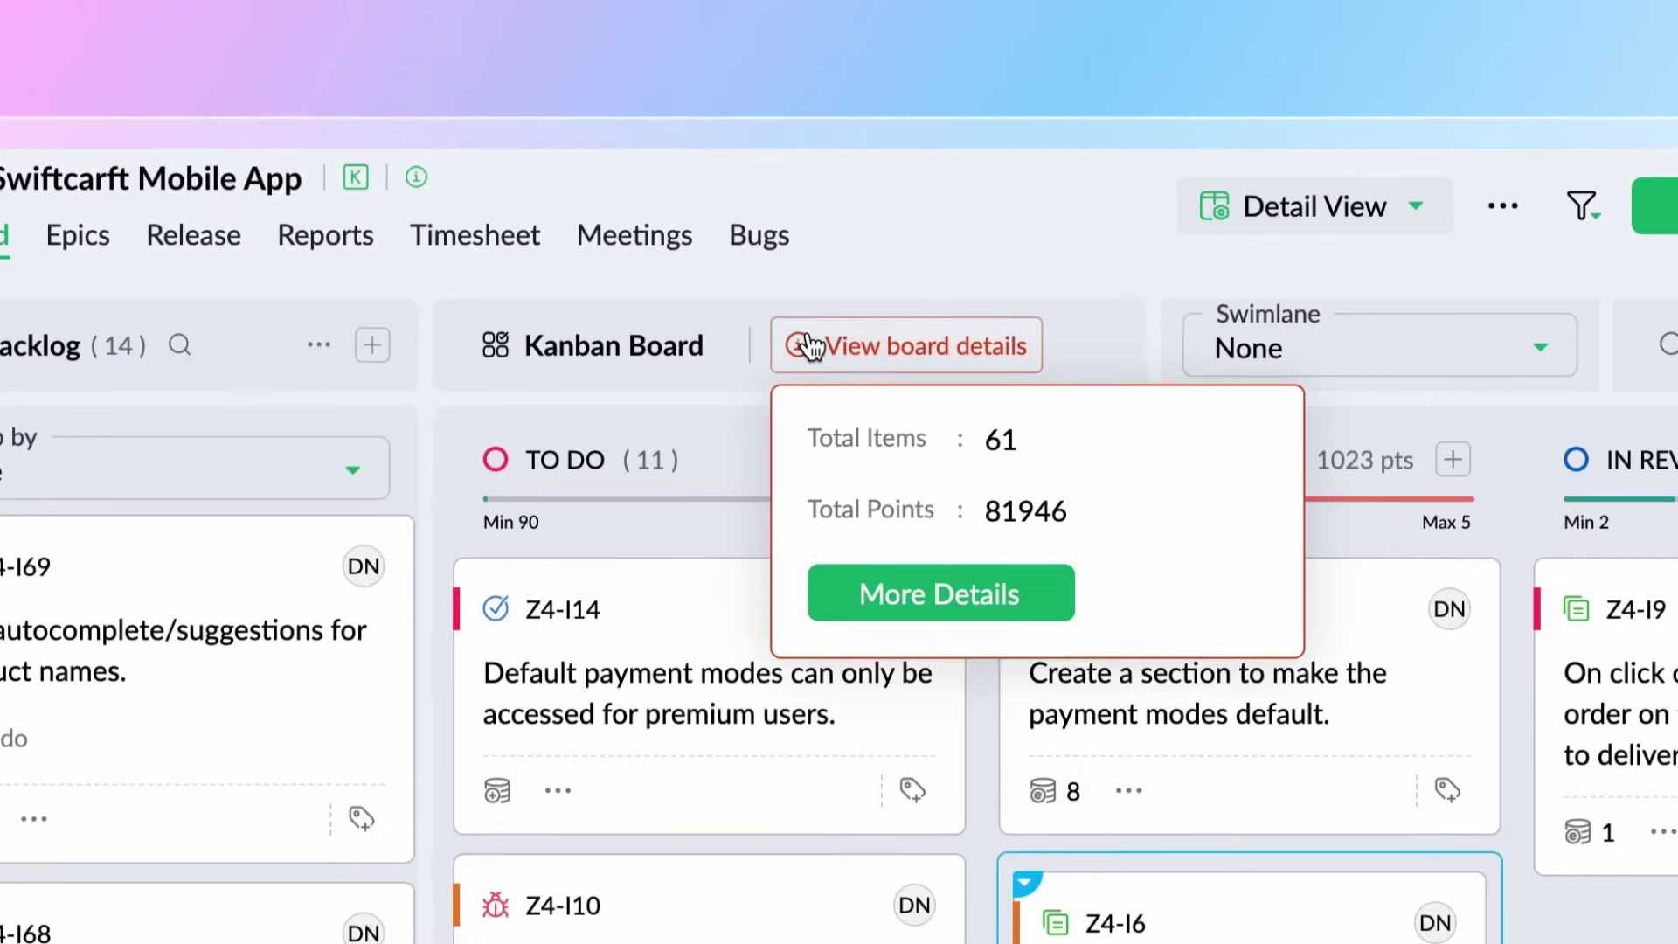
# Step: Open the board details dashboard showing 70% completion and 43 of 61 items done
pyautogui.click(809, 340)
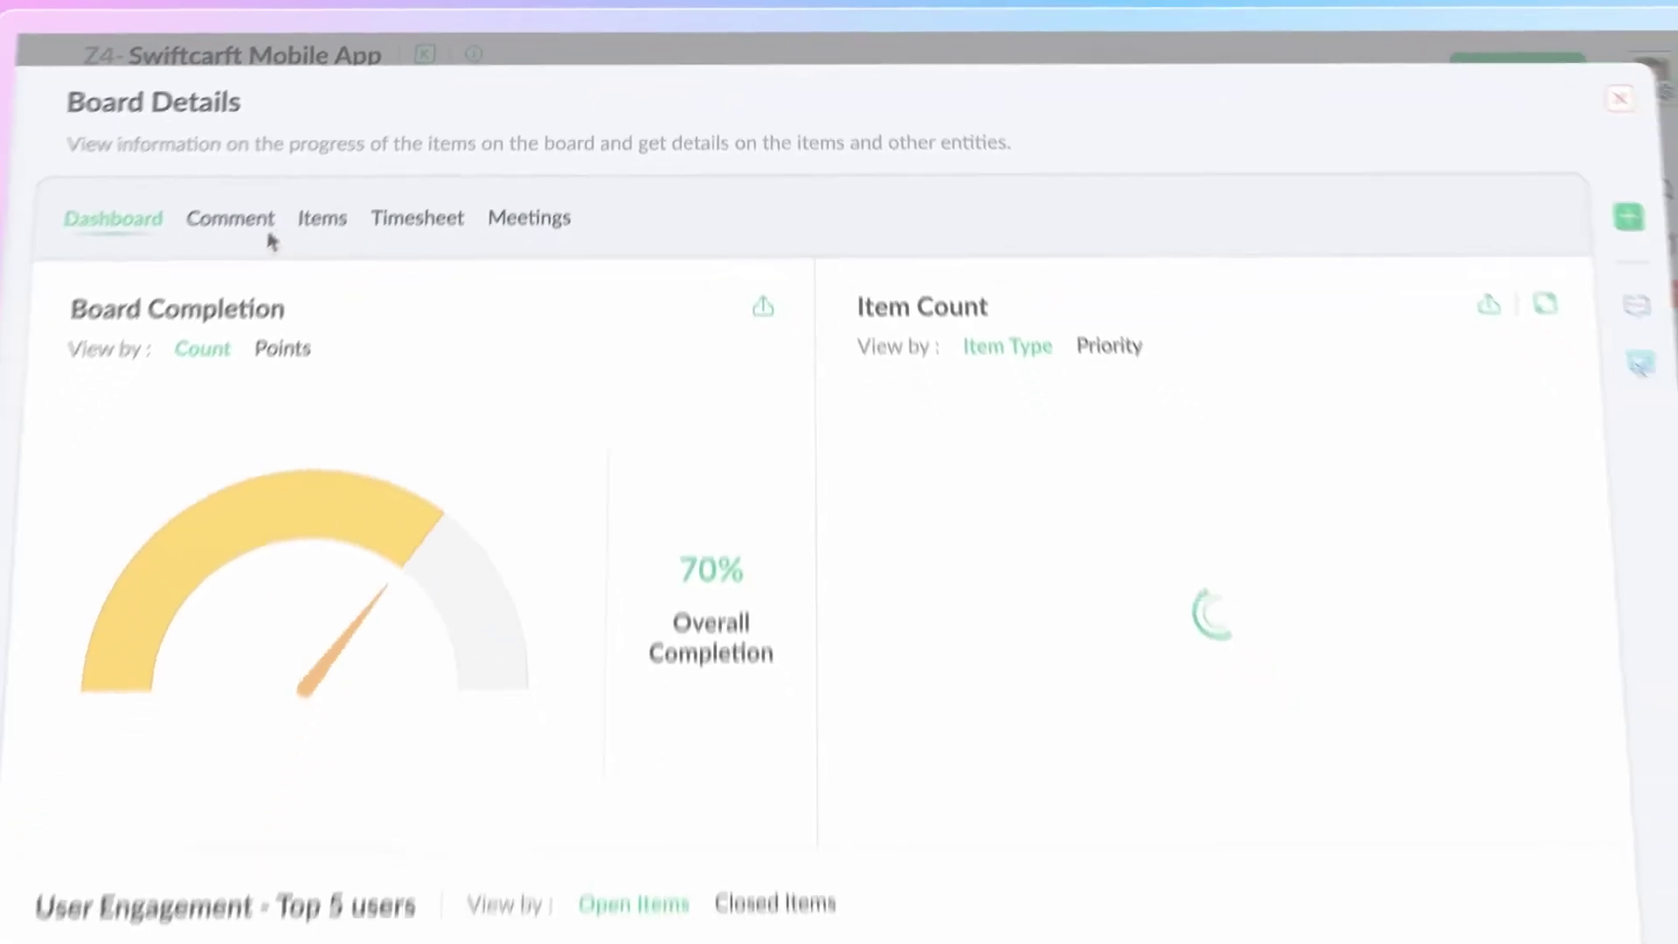
pyautogui.scroll(-3, 218, 496)
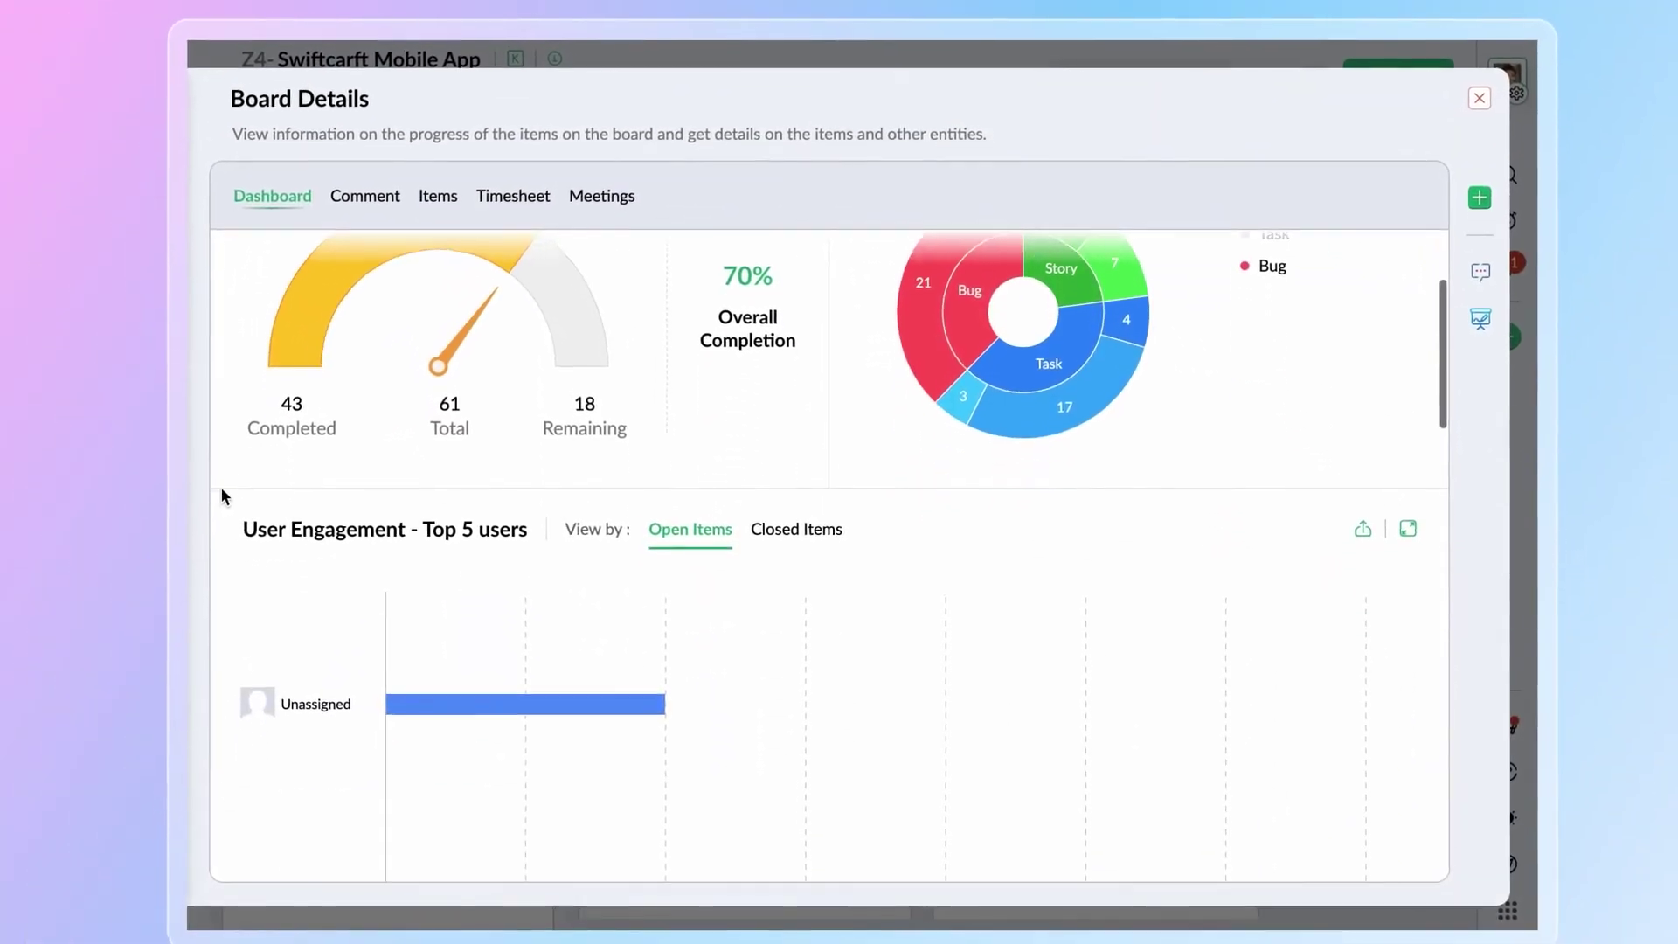
pyautogui.scroll(-2, 217, 491)
pyautogui.scroll(-3, 204, 479)
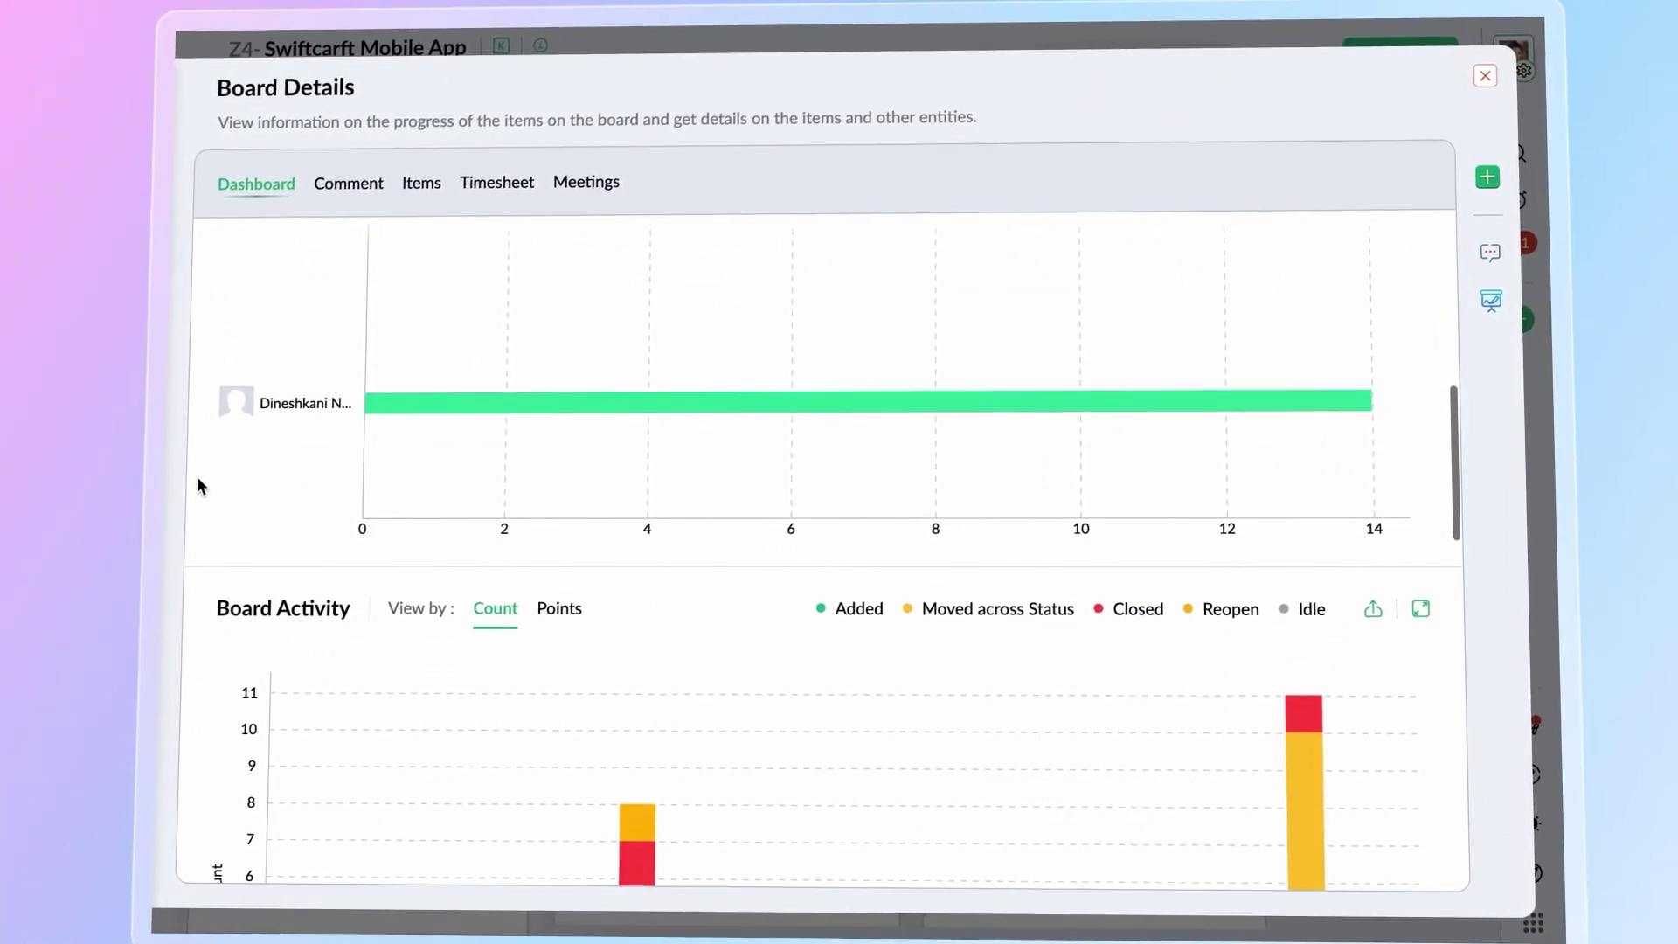
pyautogui.scroll(-3, 189, 474)
pyautogui.scroll(-1, 184, 479)
pyautogui.scroll(-2, 177, 476)
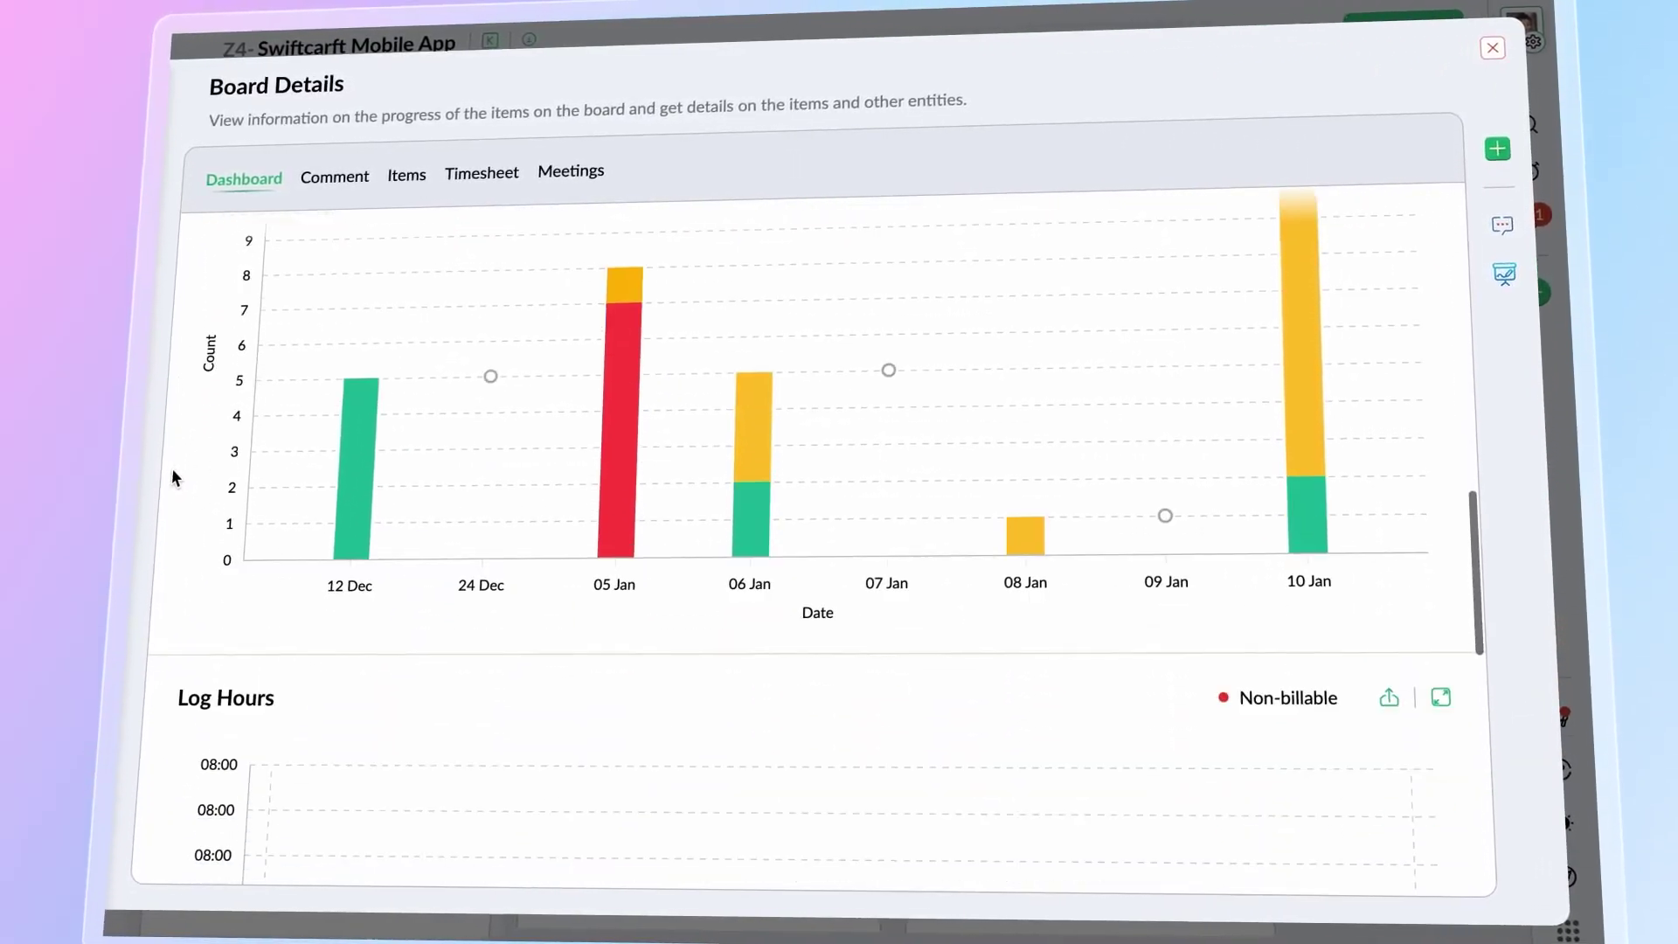
pyautogui.scroll(-2, 172, 474)
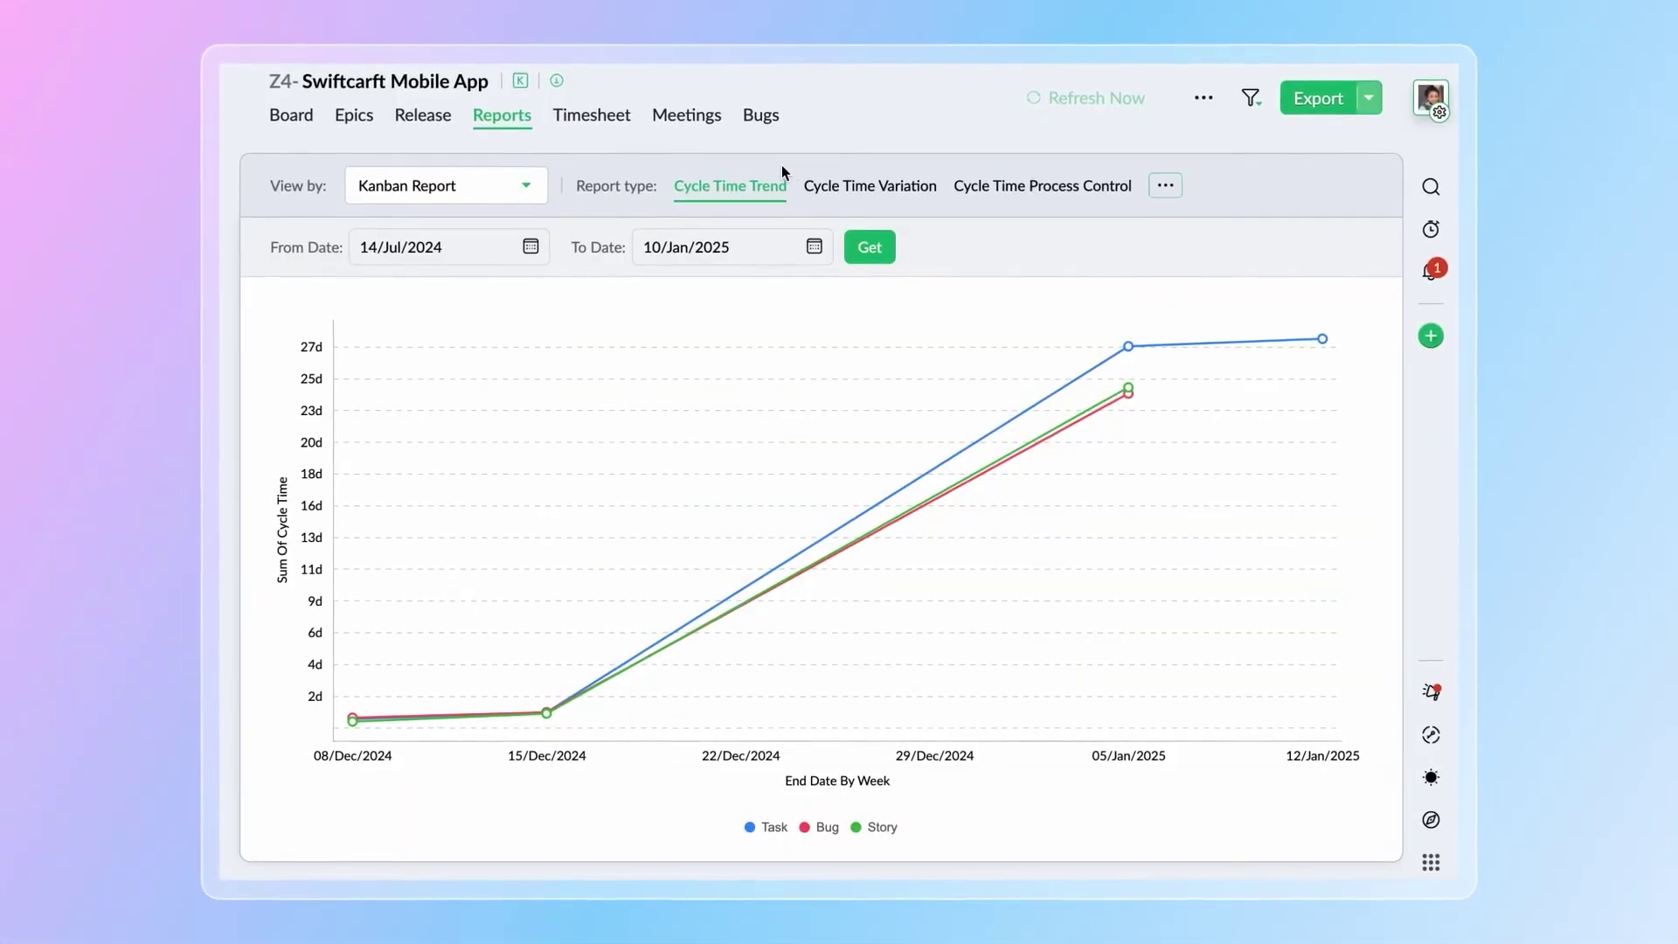
# Step: View the cycle time variation report (55d 4h 21m average), then the process control report
pyautogui.click(811, 185)
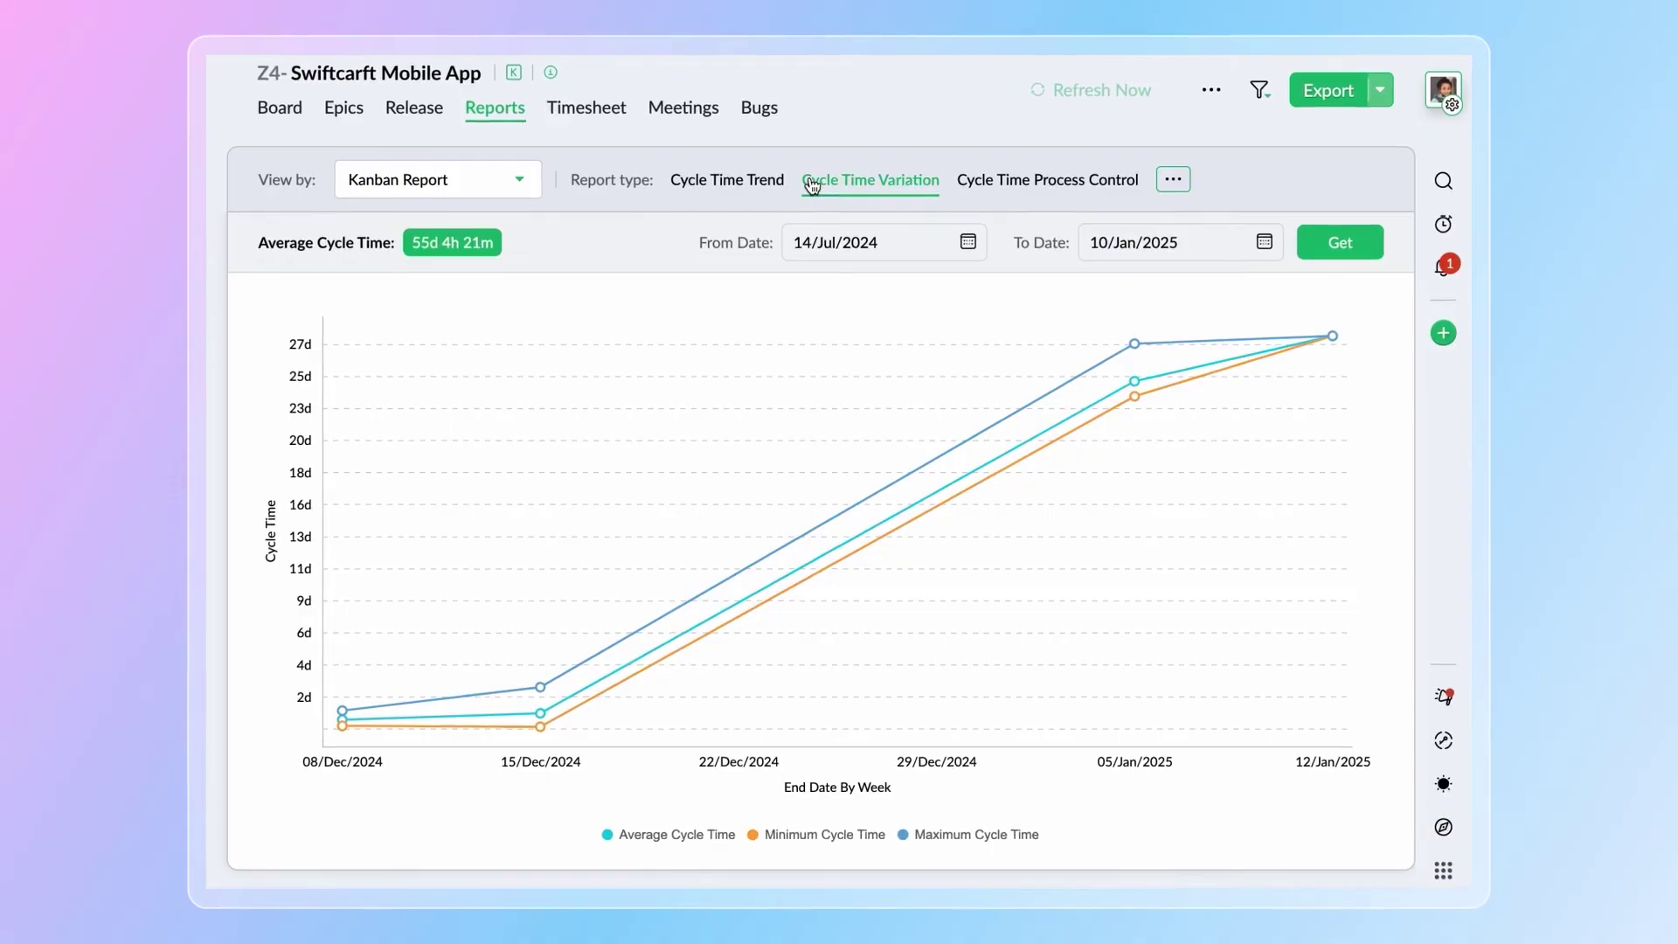
pyautogui.click(1005, 179)
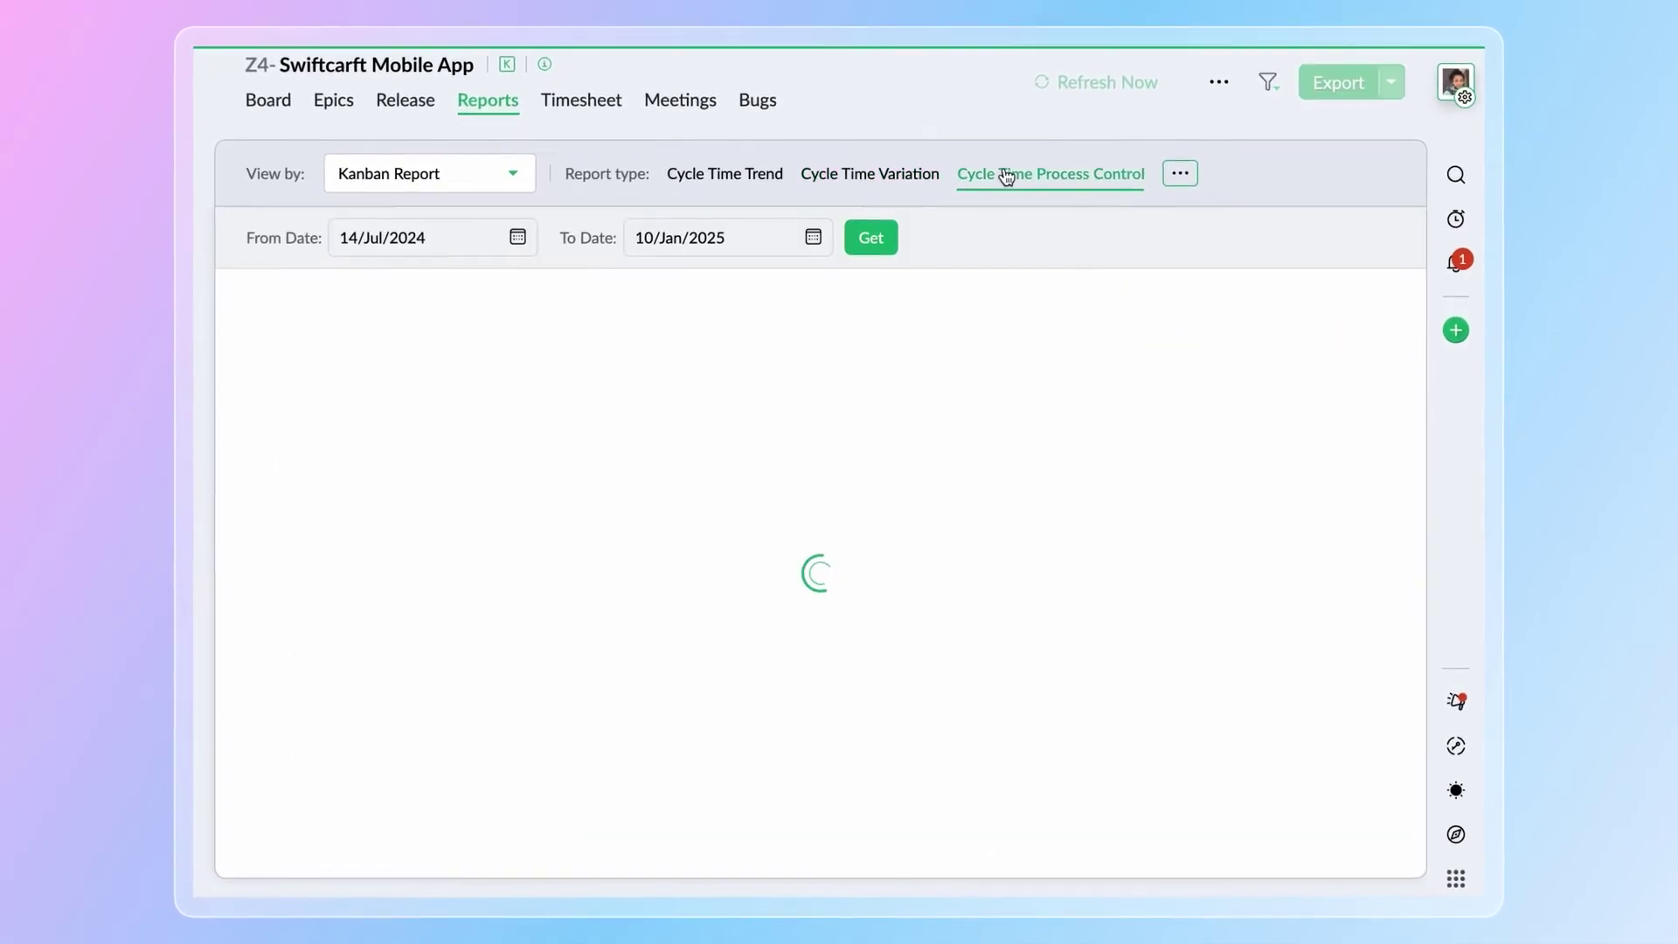